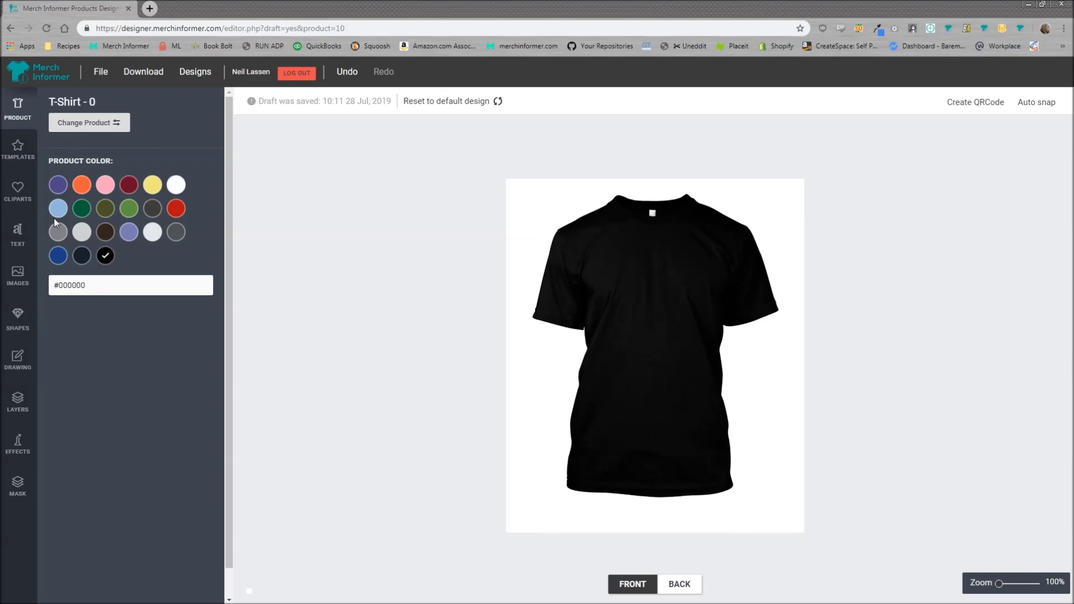
Step: Bring up the list of text fonts
left_click(18, 235)
scroll(182, 407, "down", 5)
scroll(165, 420, "down", 2)
Step: Add a Bangers text object and retype its placeholder as TOUCH MY COFFEE
left_click(69, 364)
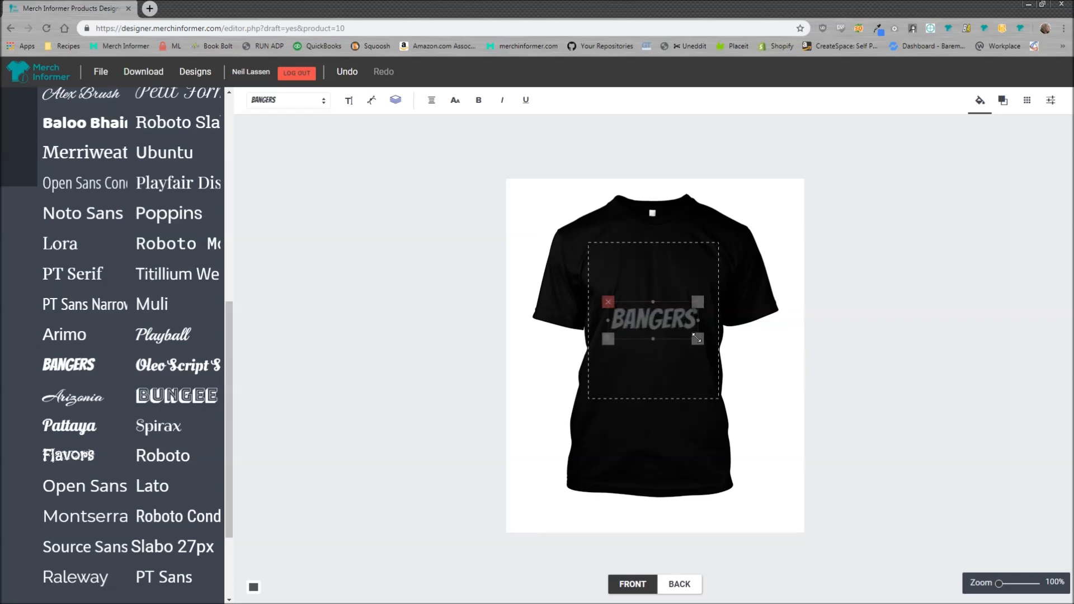
left_click(665, 319)
left_click_drag(697, 321, 594, 321)
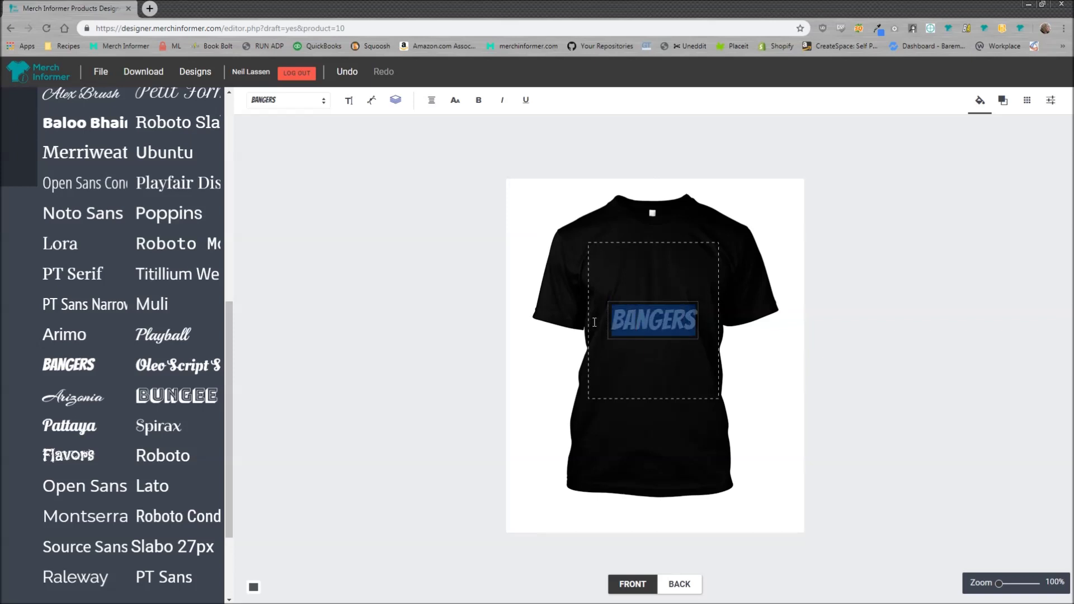
type("TOUCH MY CO")
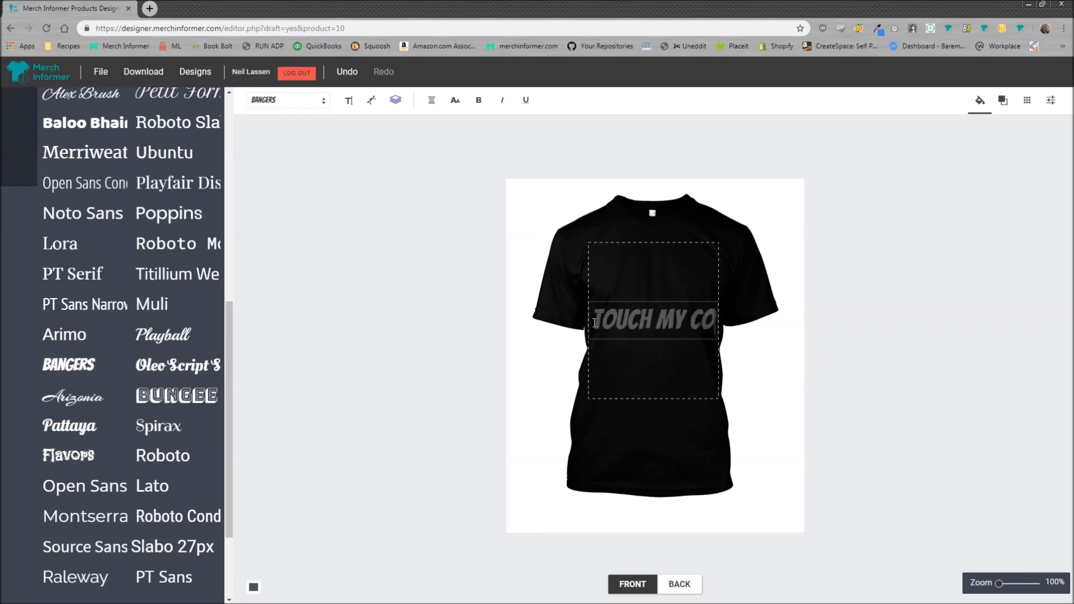
type("FF")
left_click(313, 100)
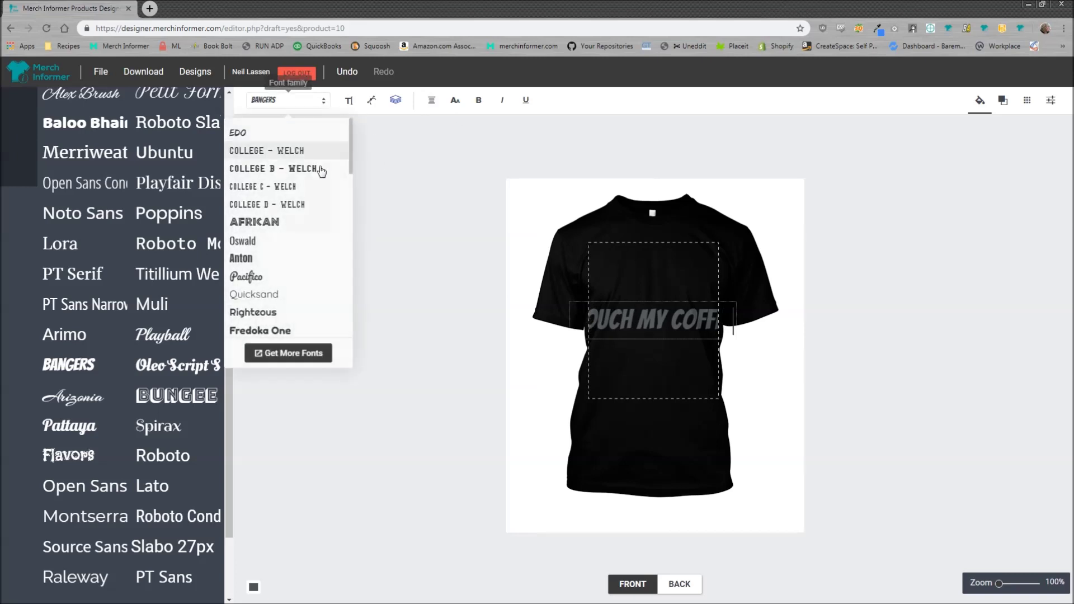
Step: Shrink TOUCH MY COFFEE to 22px, move it near the top, and make it white
left_click(349, 103)
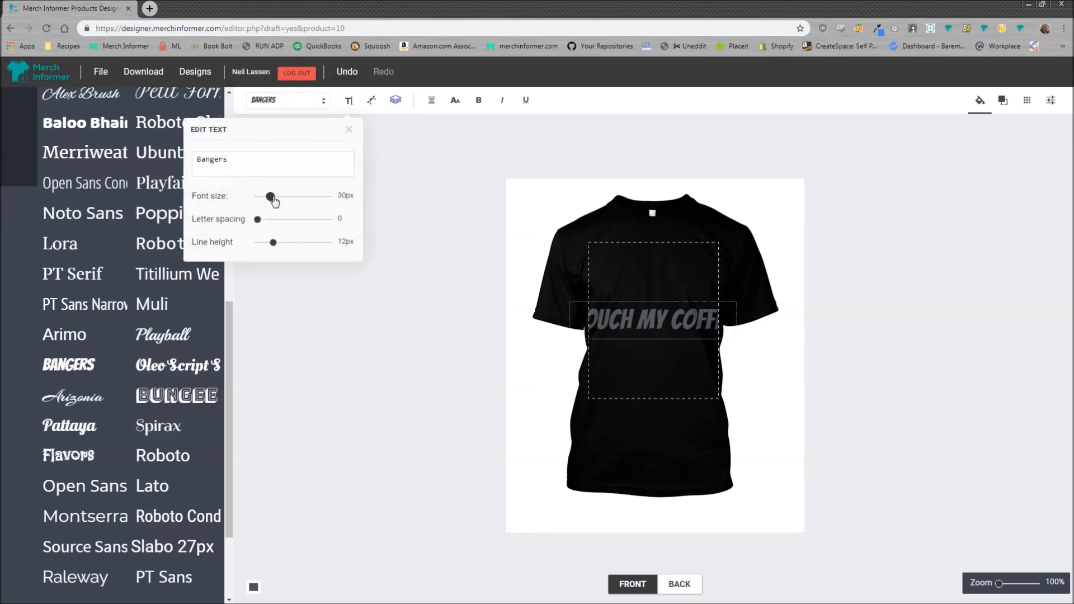
left_click_drag(272, 196, 266, 197)
left_click(680, 307)
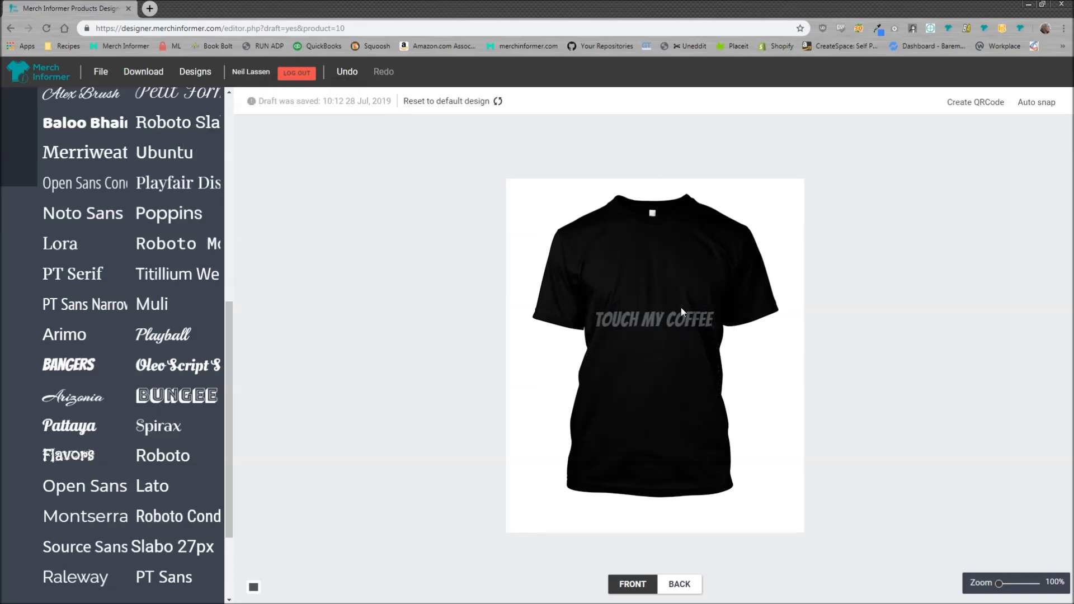
left_click_drag(642, 321, 641, 261)
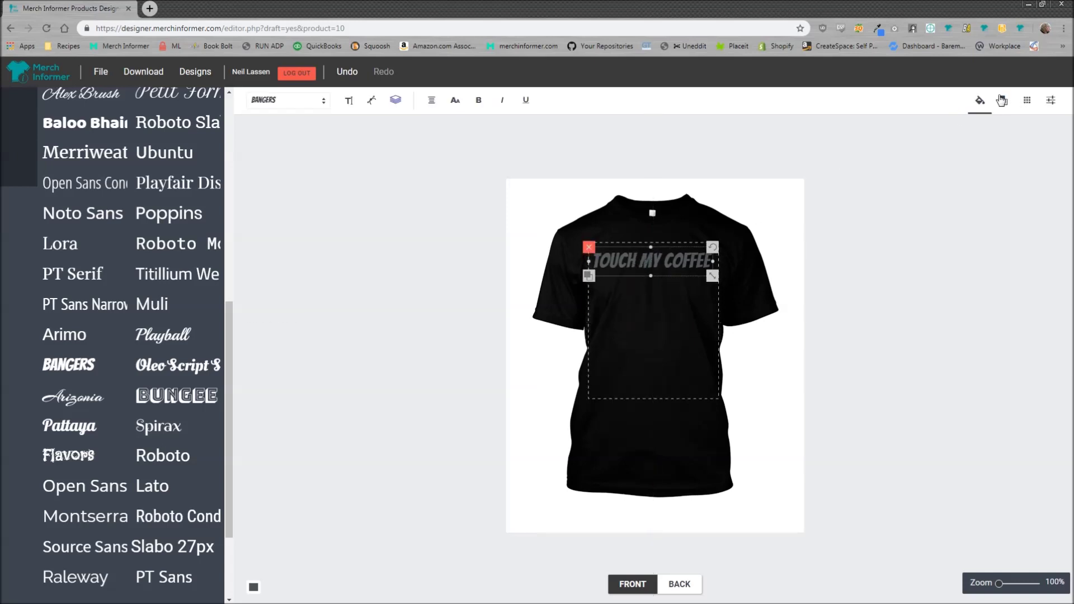
left_click(980, 100)
left_click(1006, 201)
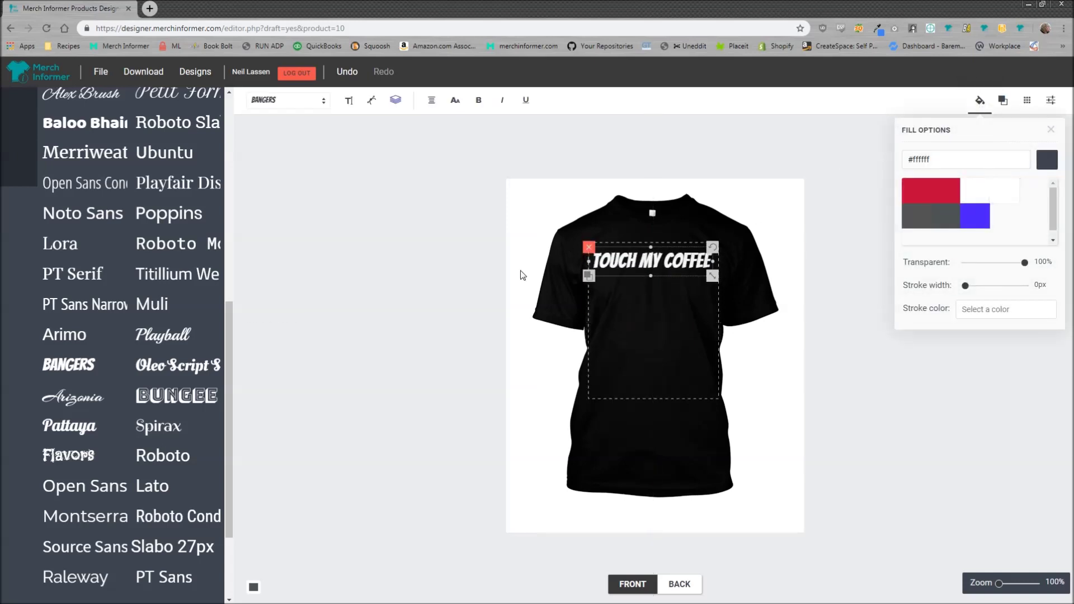
left_click(72, 364)
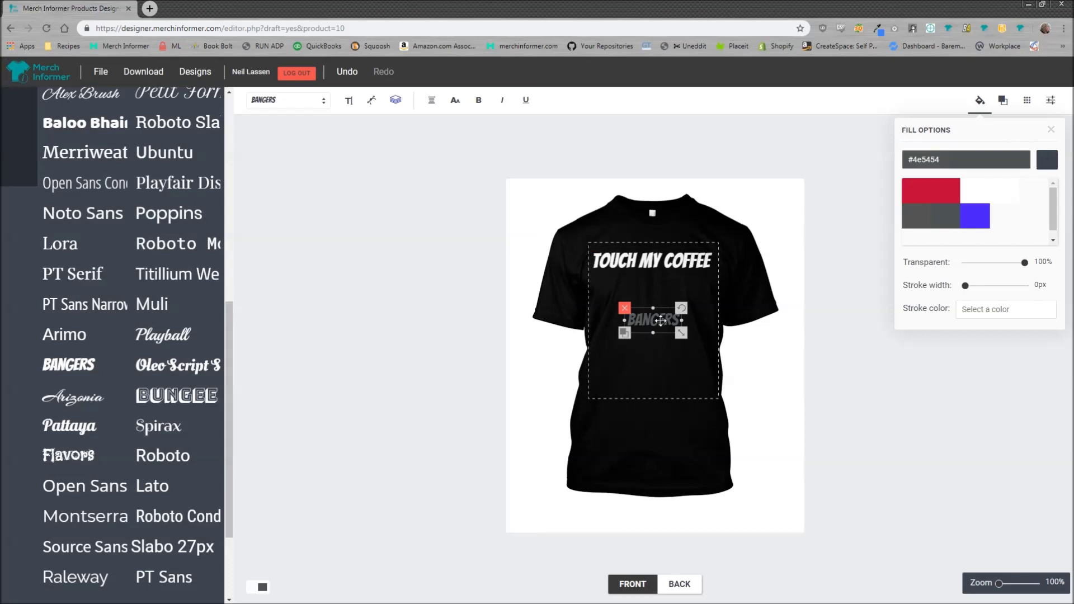
Step: Retype the new text as AND I WILL, make it white, and nudge it down
left_click(607, 358)
left_click_drag(677, 320, 628, 321)
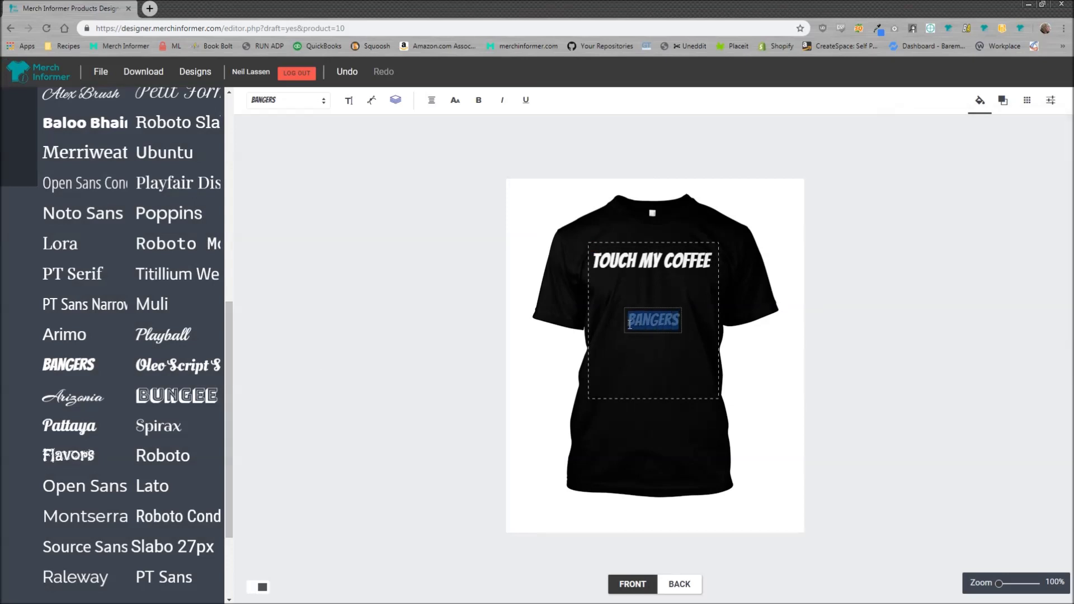
type("AND I WI")
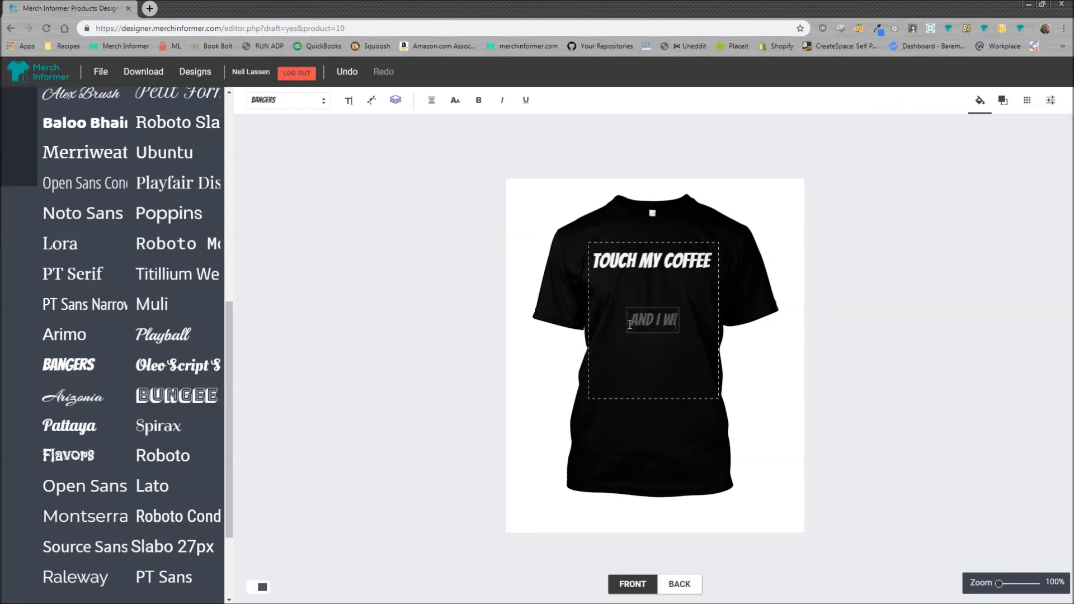
type("LL")
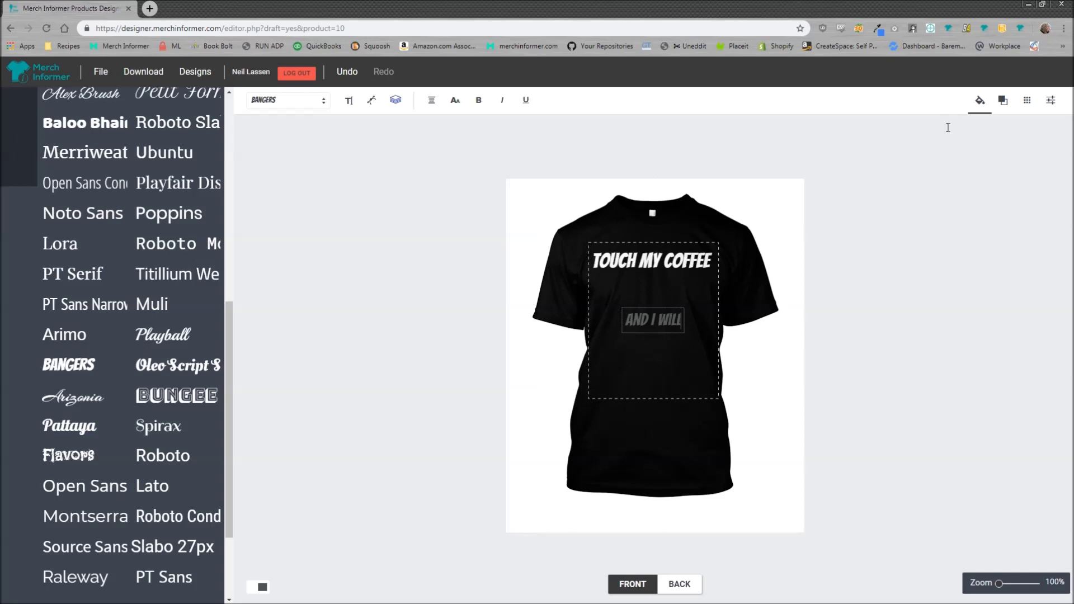
left_click(979, 102)
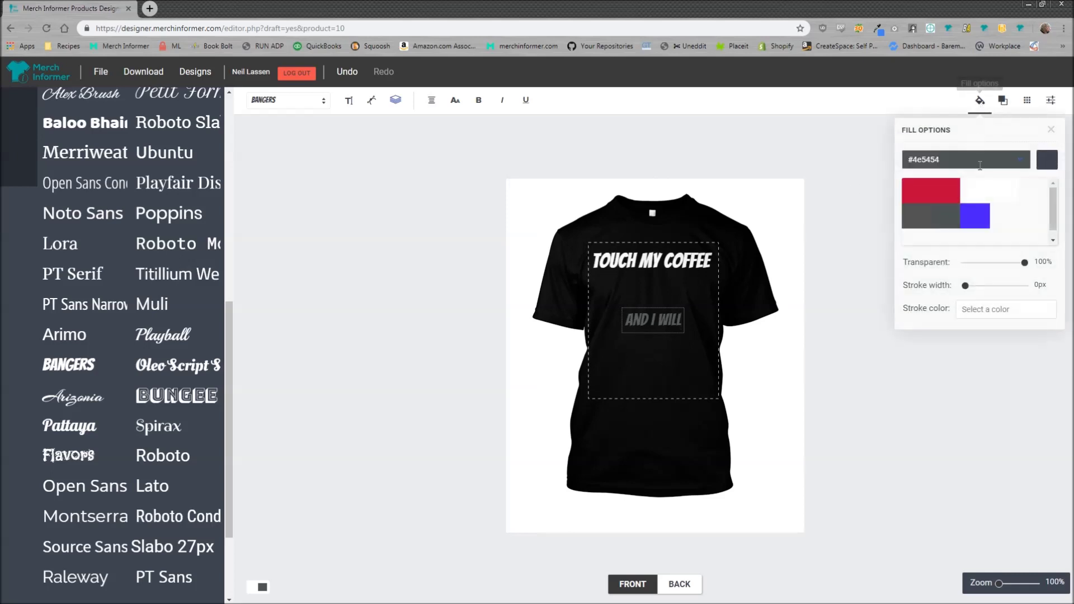
left_click(1003, 193)
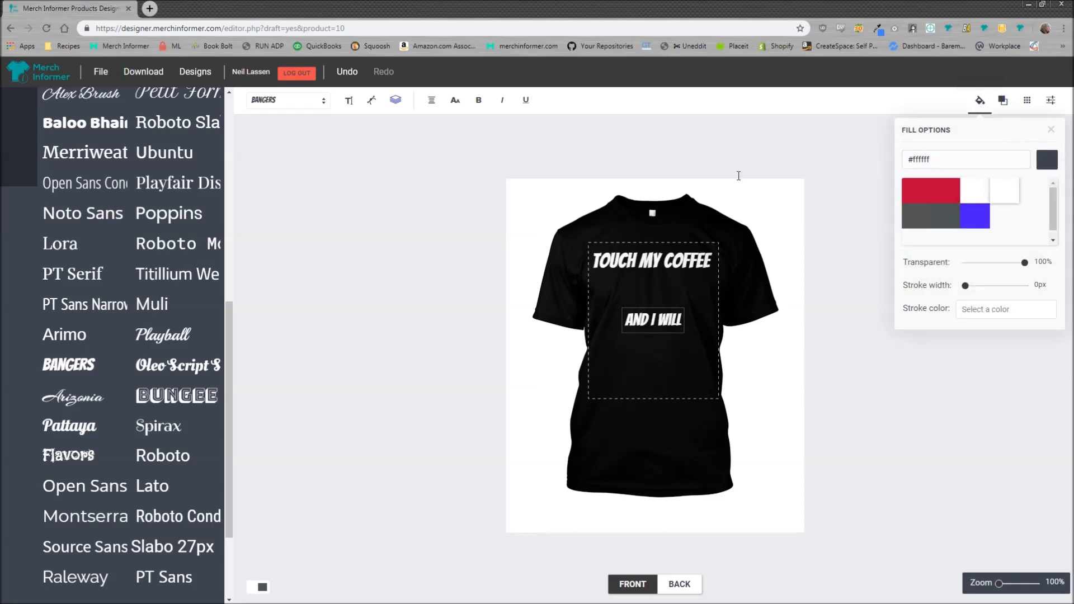
left_click(609, 250)
left_click_drag(642, 319, 644, 333)
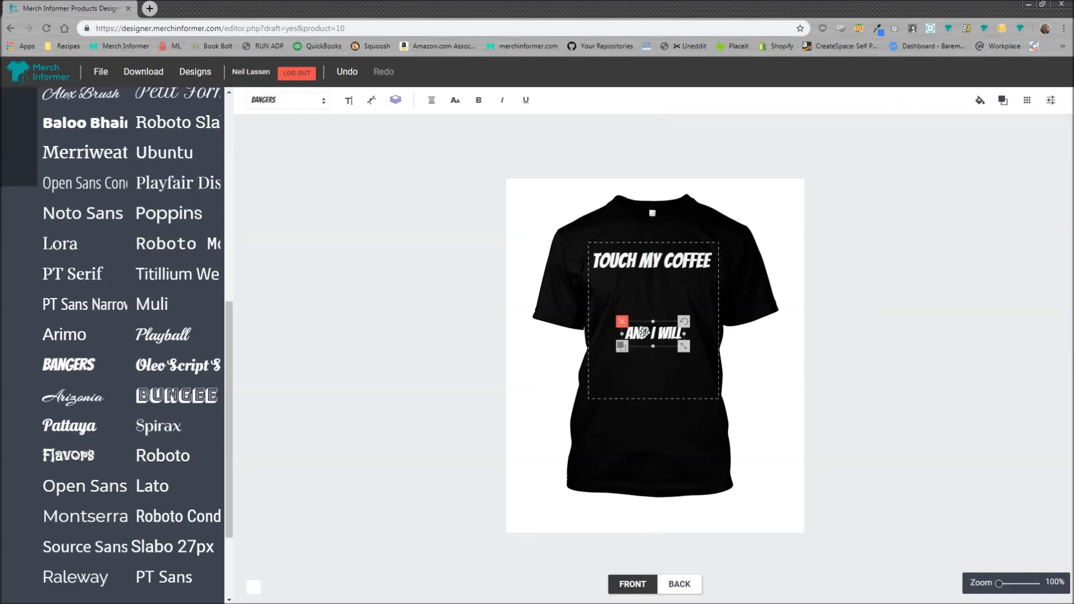
left_click(69, 364)
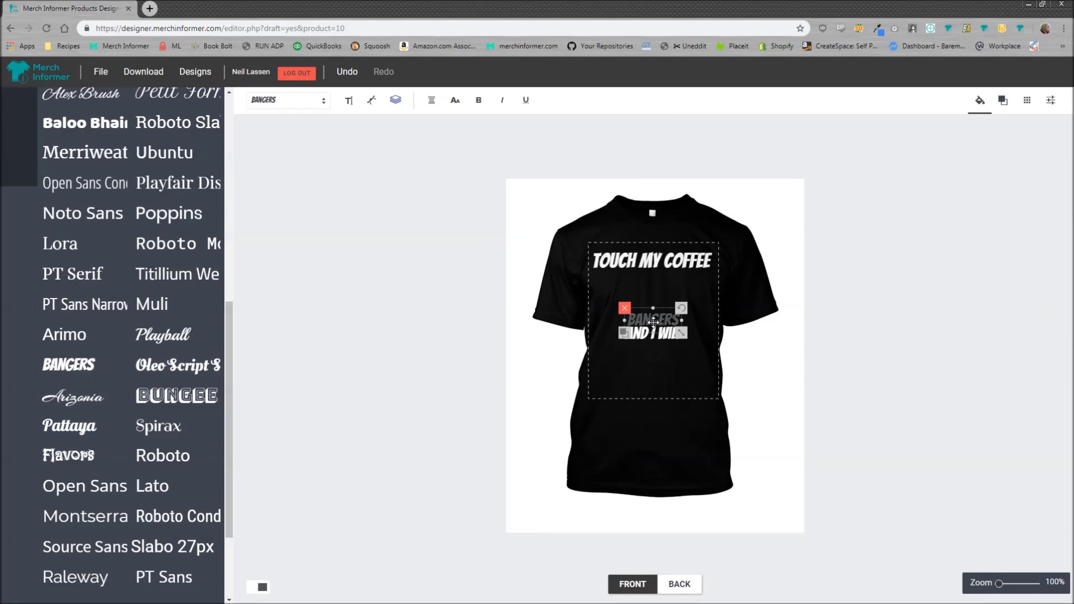
Step: Move the new text below AND I WILL, make it white, and retype it as TEXT
left_click_drag(653, 321, 653, 352)
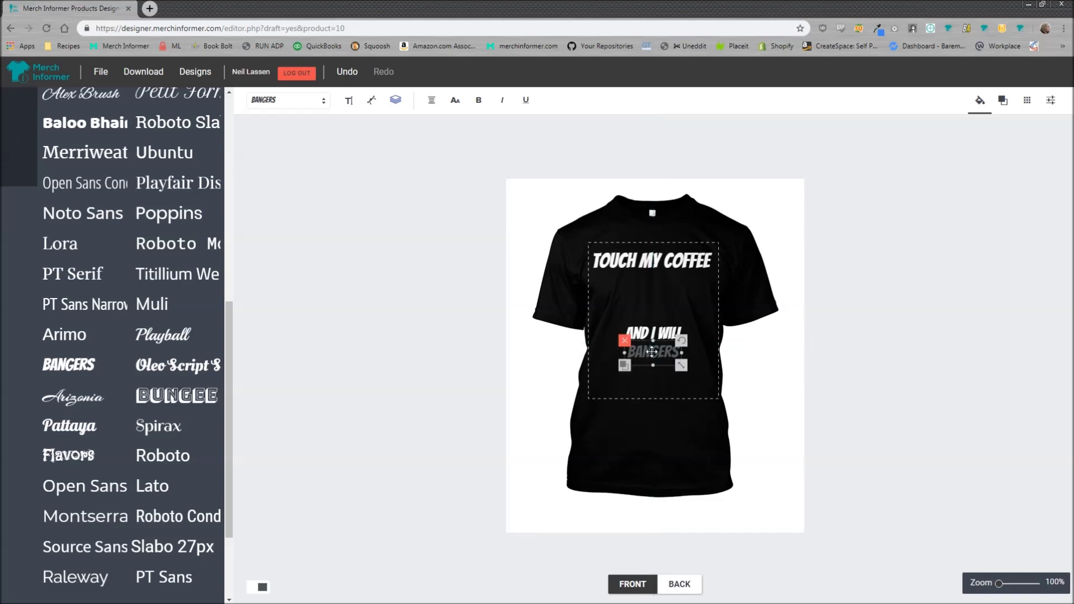
left_click(979, 101)
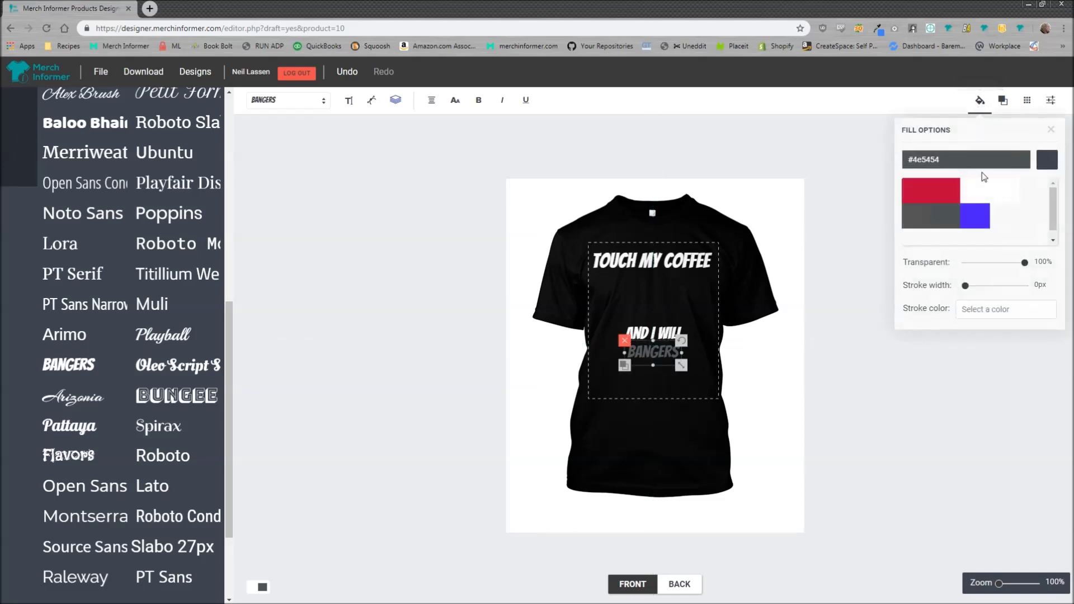
left_click(1000, 192)
key("Escape")
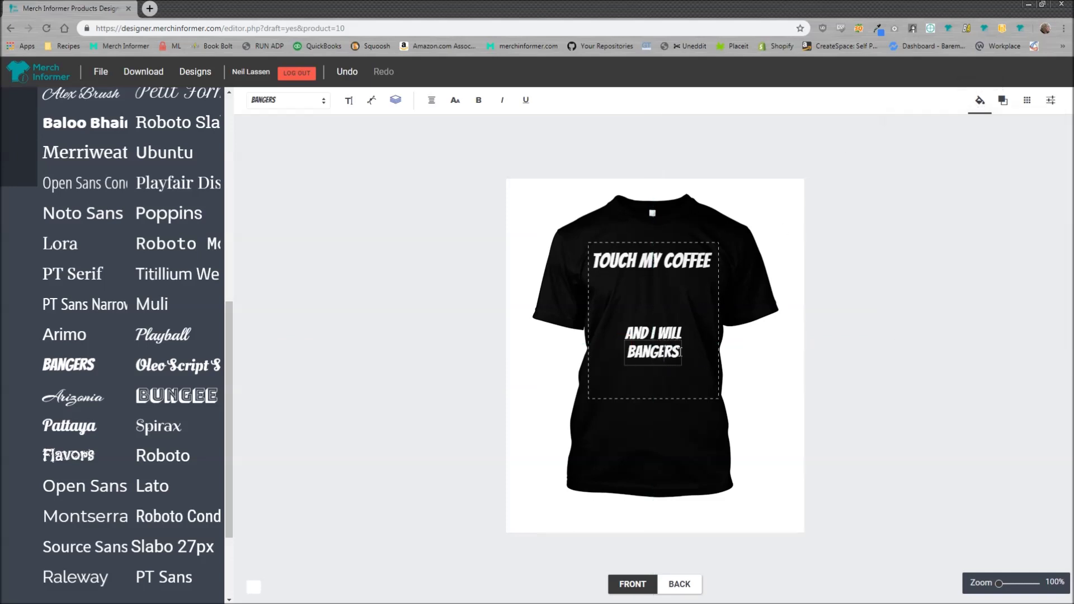
double_click(680, 352)
type("TEXT")
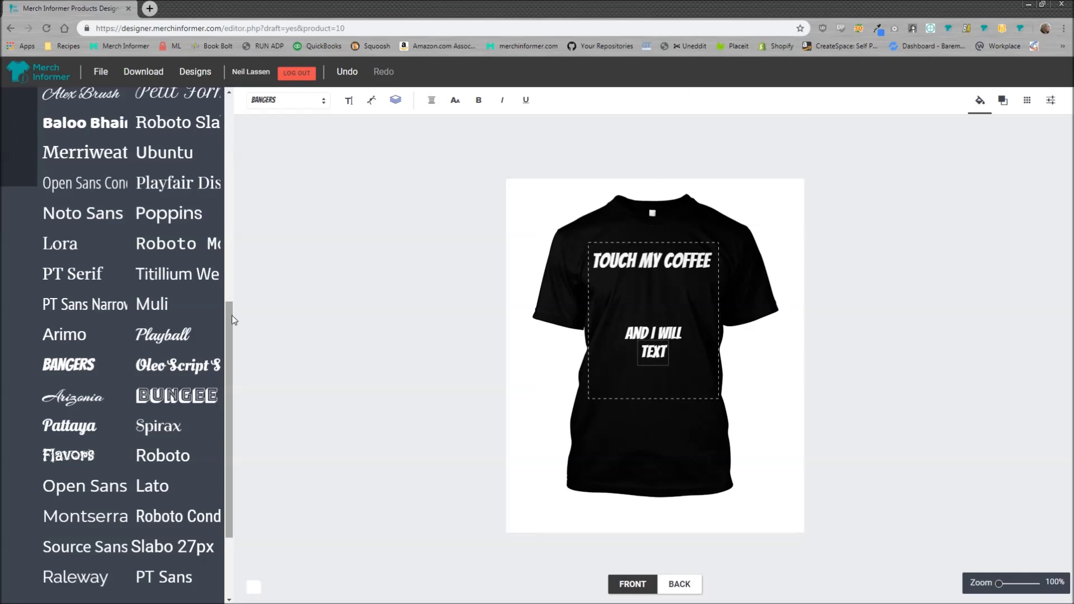
left_click(69, 365)
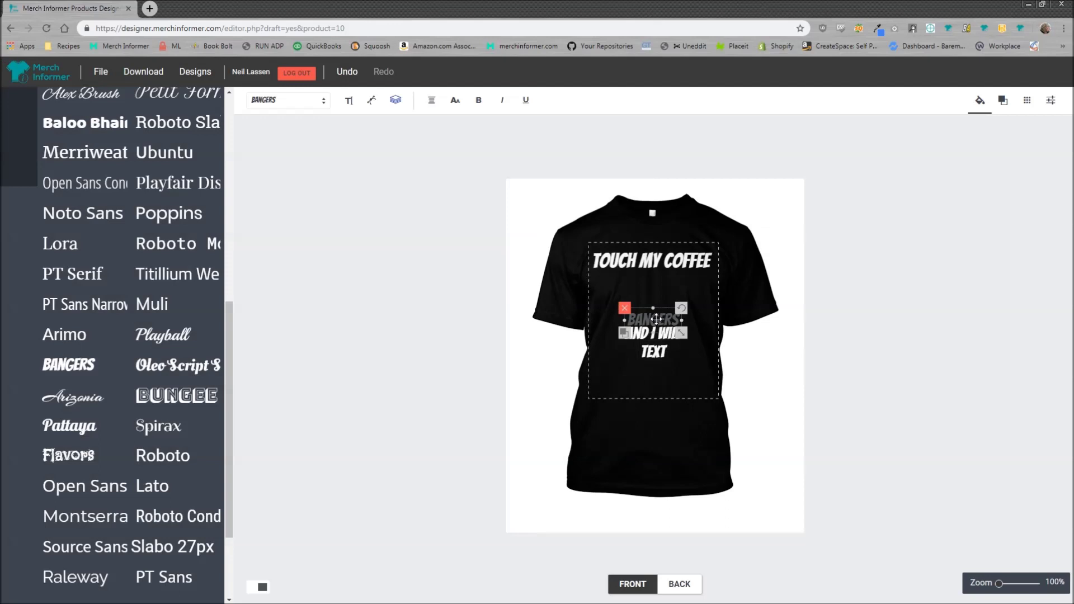
Step: Place a white YOU line under TEXT and shift the lower lines down the shirt
left_click_drag(655, 320, 656, 369)
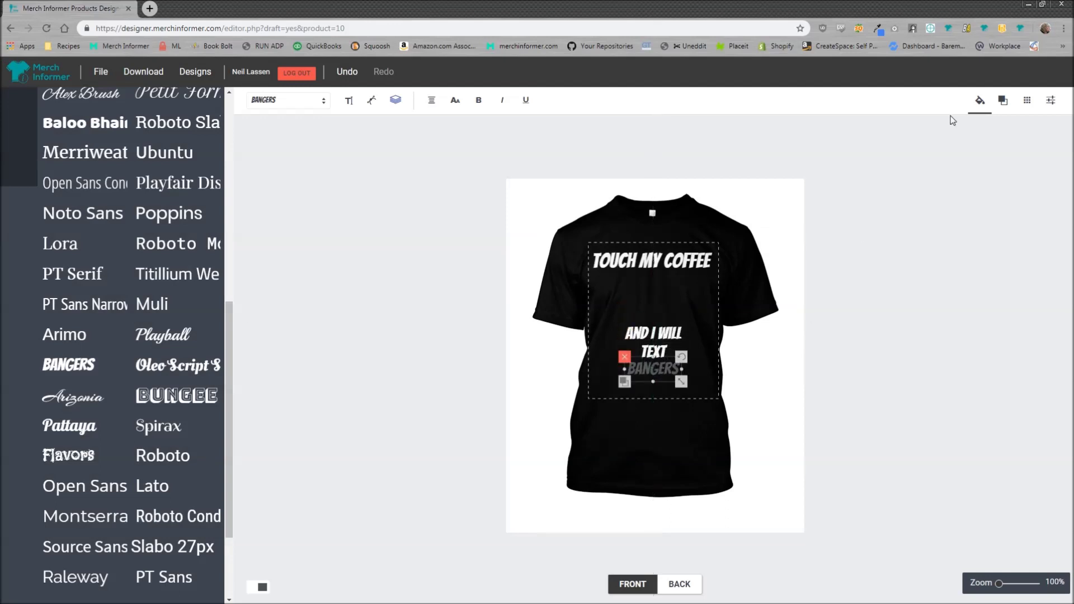
left_click(981, 103)
left_click(1006, 188)
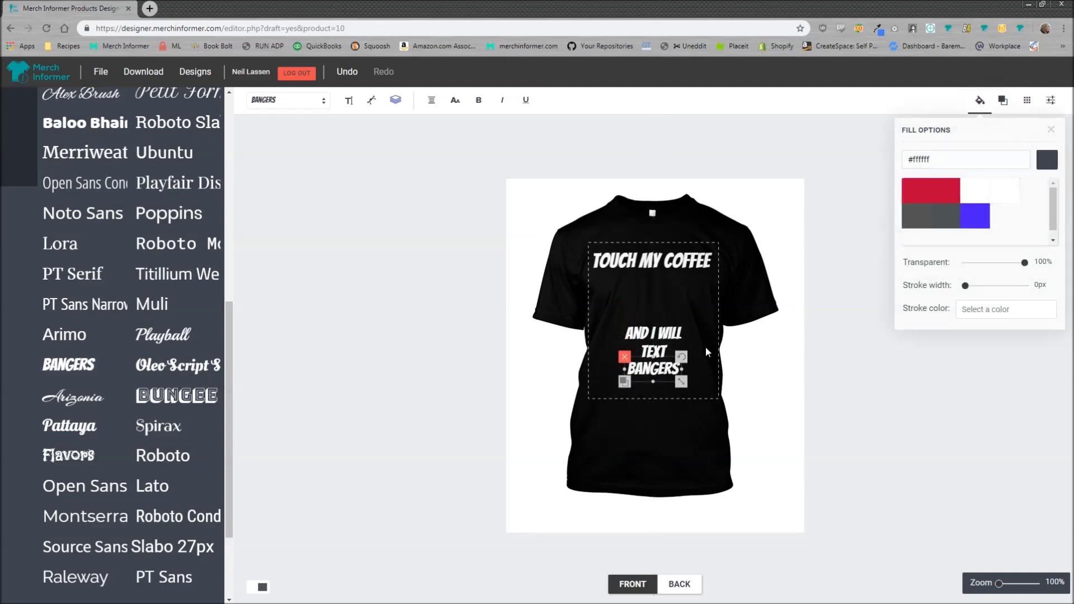
left_click(706, 346)
double_click(678, 368)
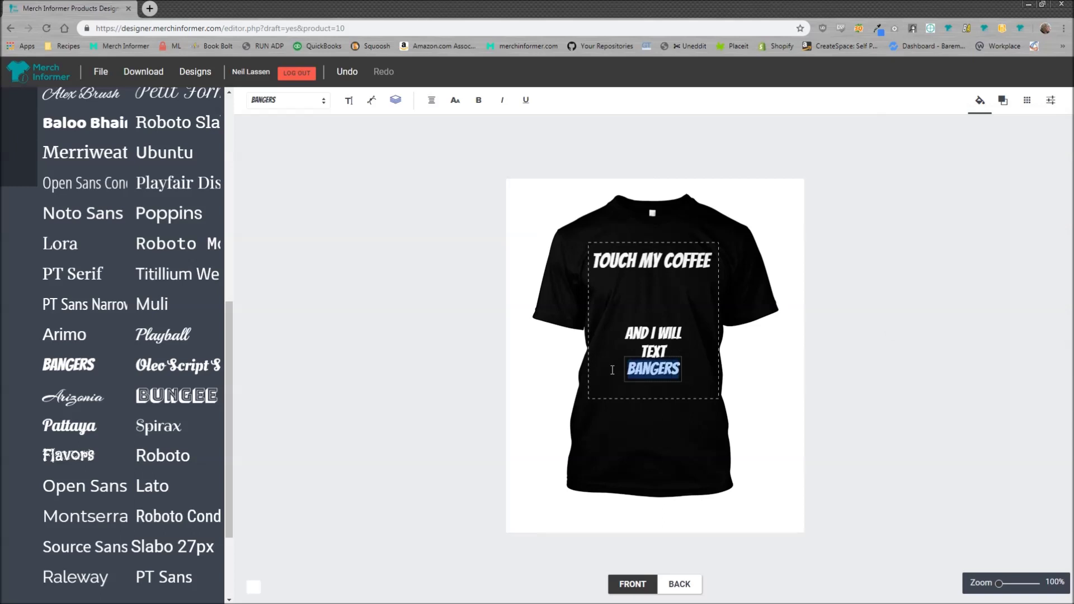
type("YOU")
left_click(815, 354)
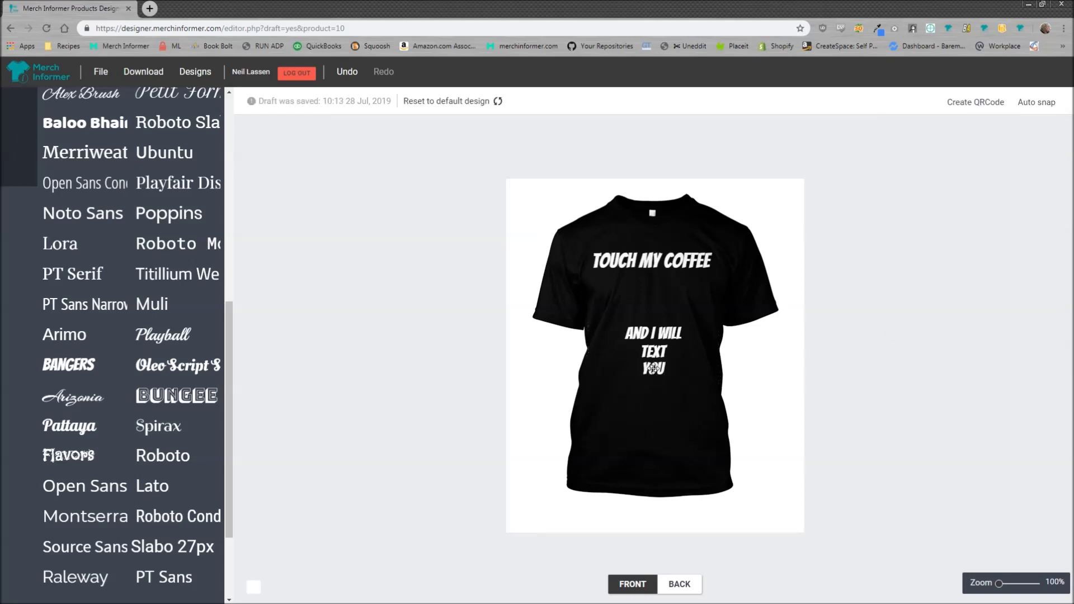
mouse_move(654, 368)
left_mouse_down()
mouse_move(654, 384)
mouse_move(657, 352)
left_mouse_up()
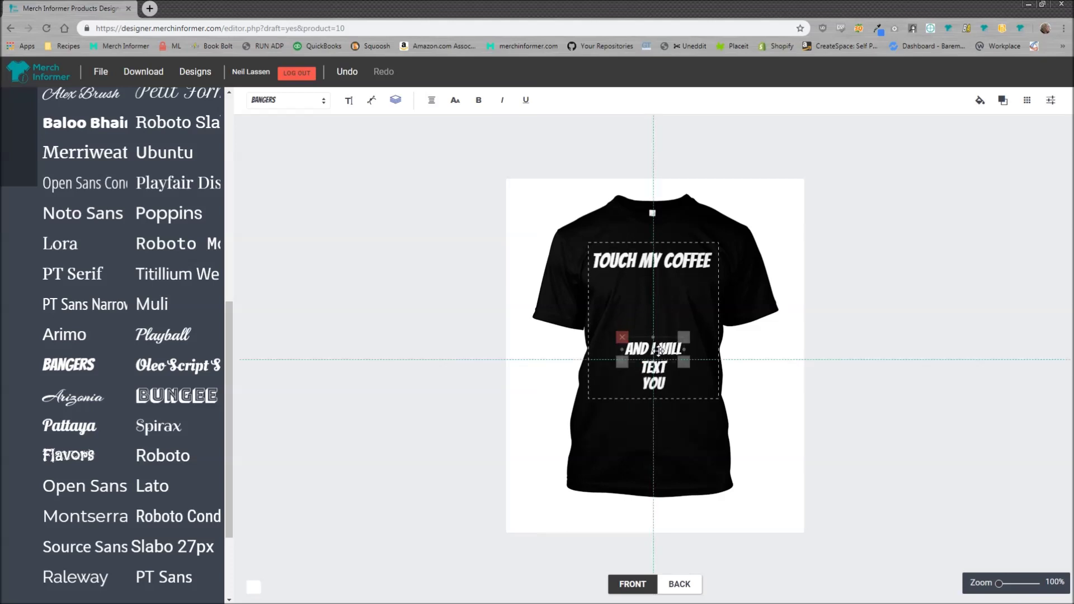
left_click(670, 322)
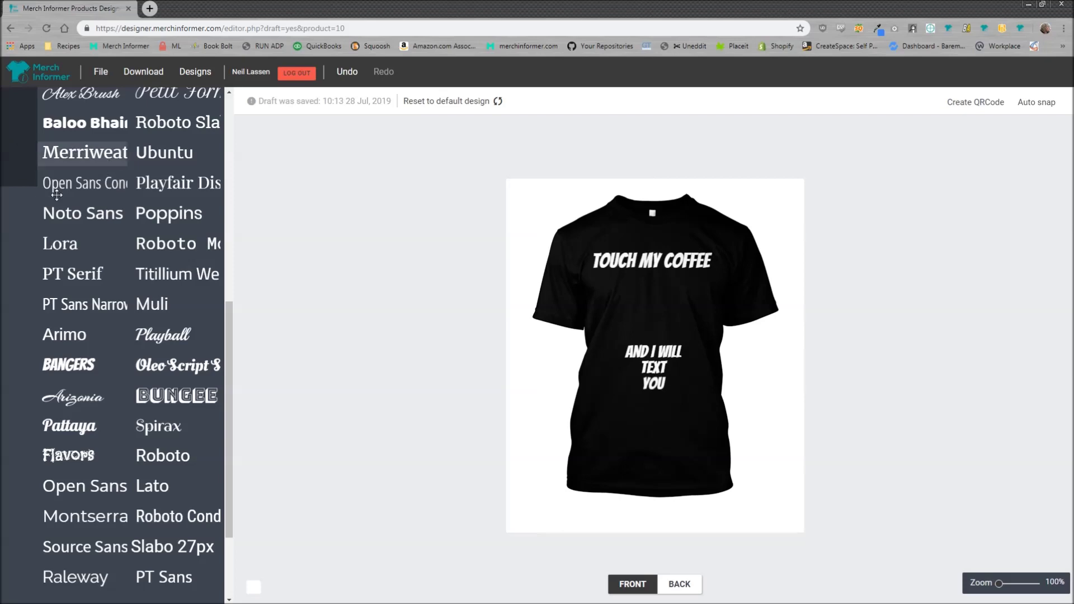
scroll(50, 252, "up", 5)
Step: Add the bulldog image, resize it, and center it between the text lines
left_click(18, 275)
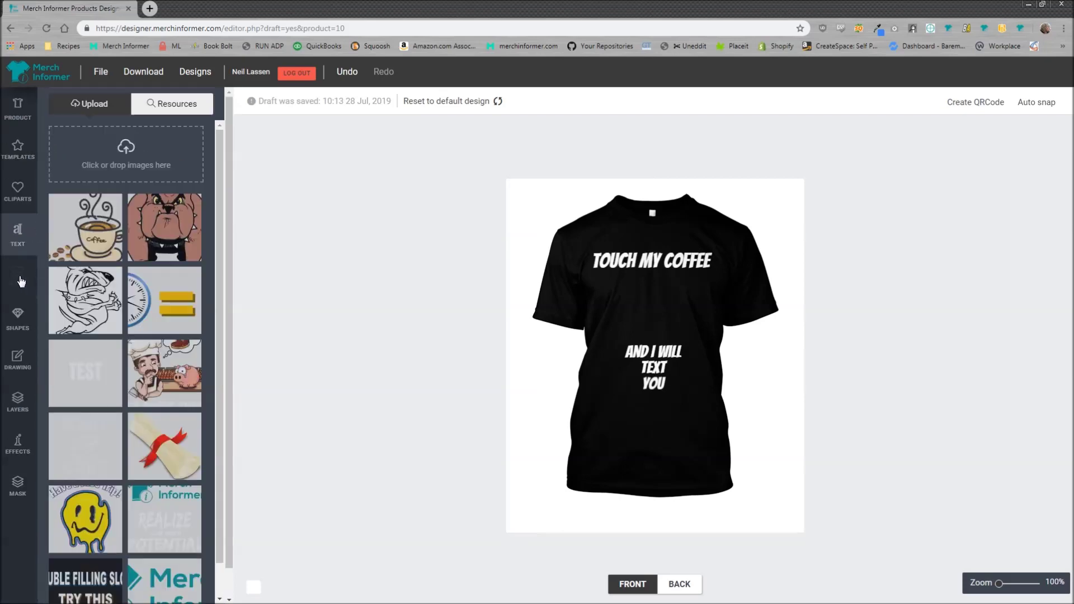
left_click(164, 226)
left_click_drag(707, 386, 662, 317)
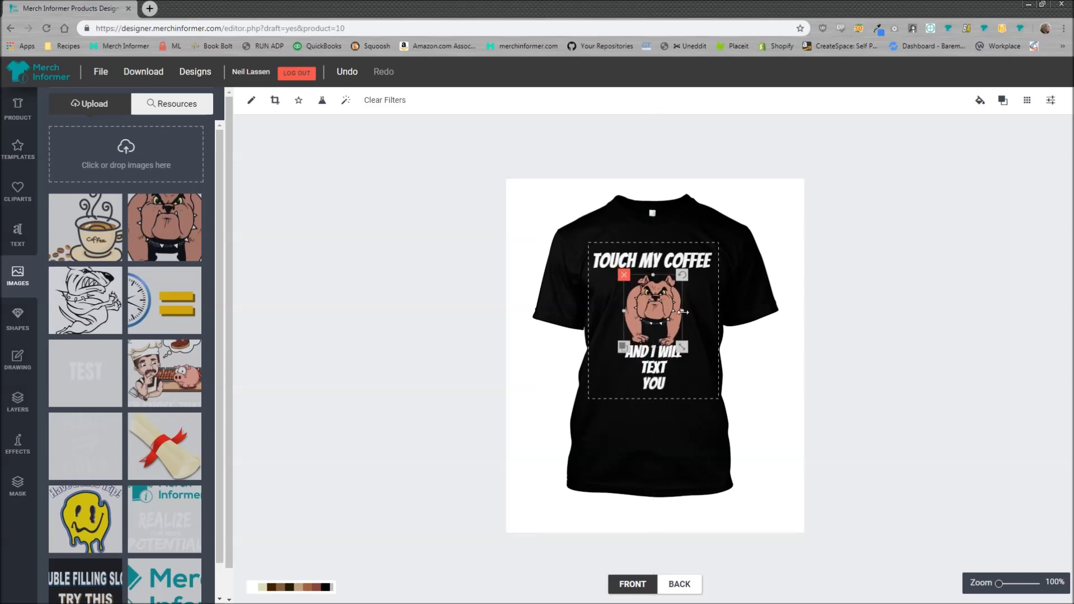
left_click_drag(682, 311, 689, 310)
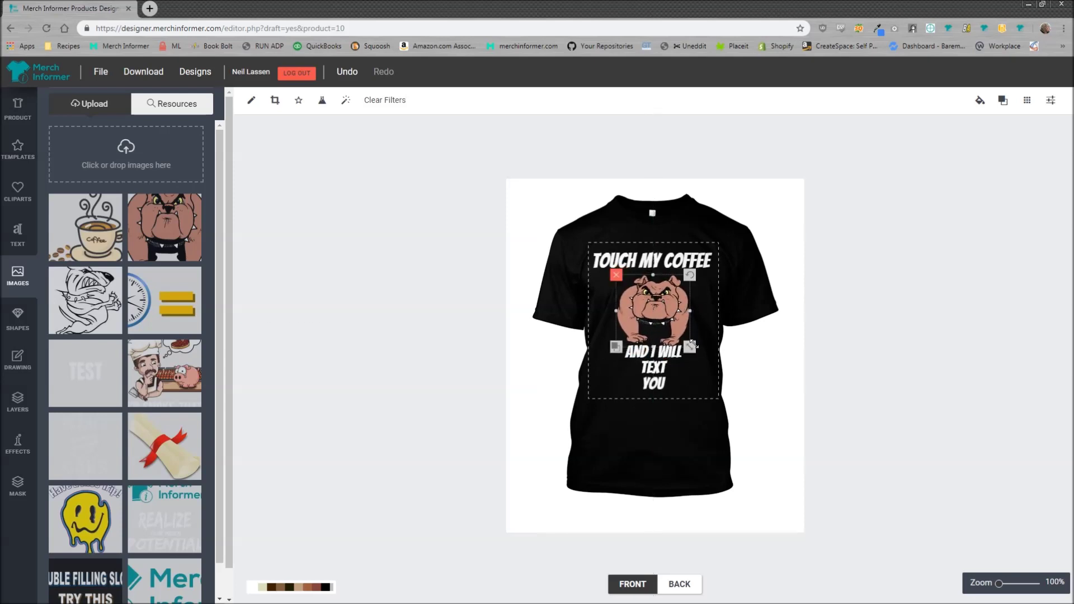
left_click(682, 312)
left_click_drag(672, 312, 672, 310)
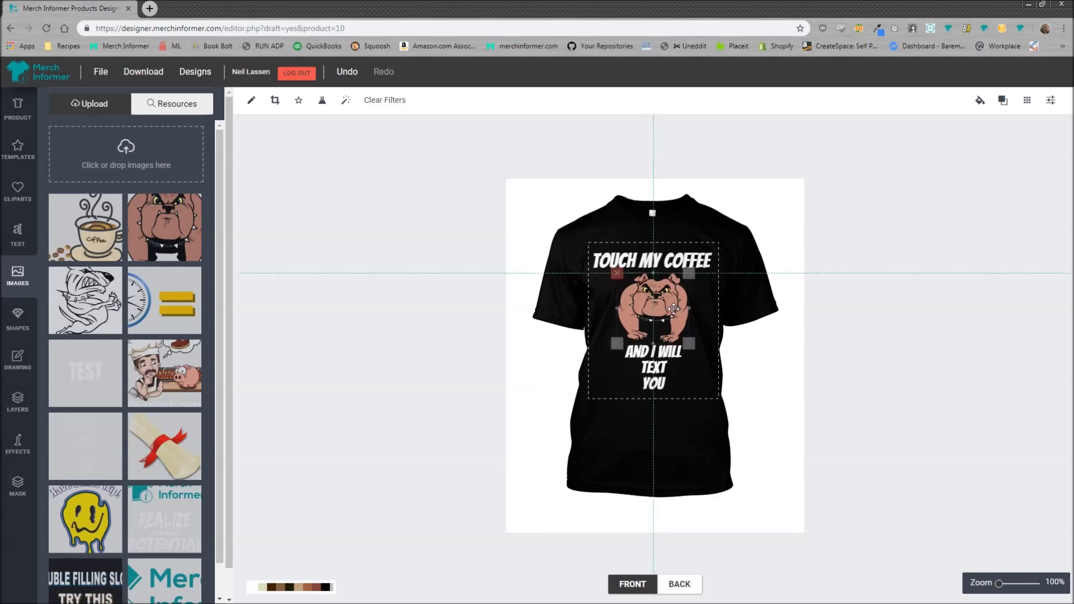
Step: Add the coffee cup image, shrink it, and place it in the bulldog's paws
left_click(108, 236)
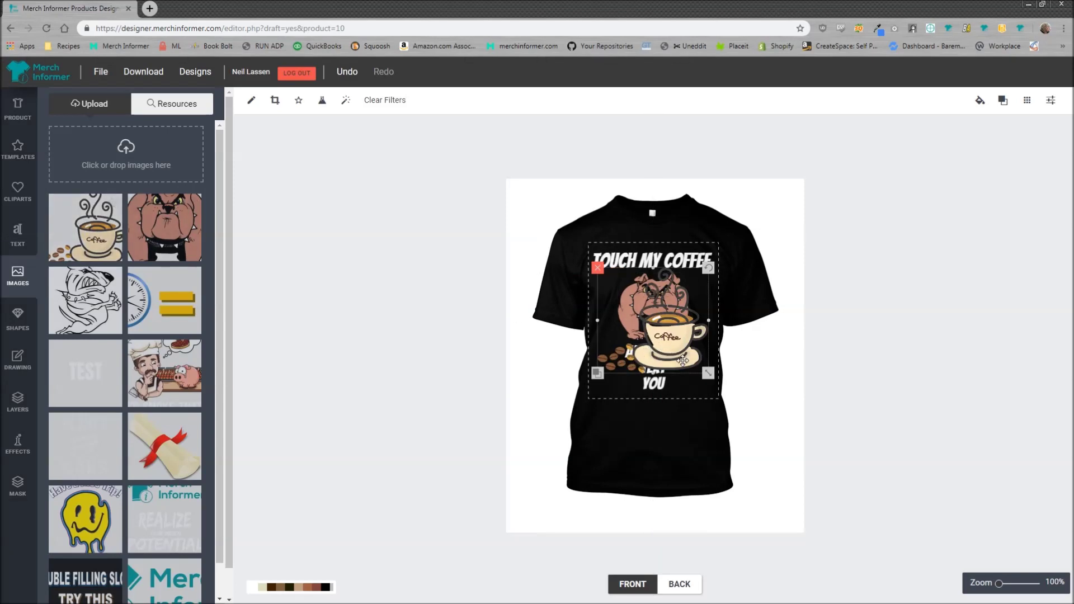
left_click_drag(708, 373, 667, 334)
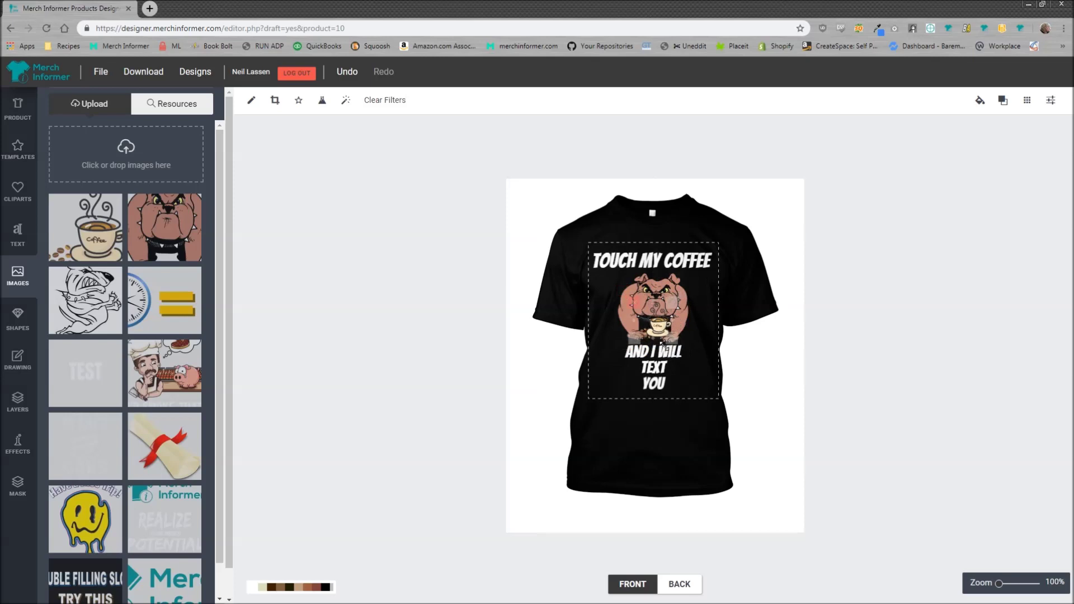
left_click_drag(659, 335, 655, 329)
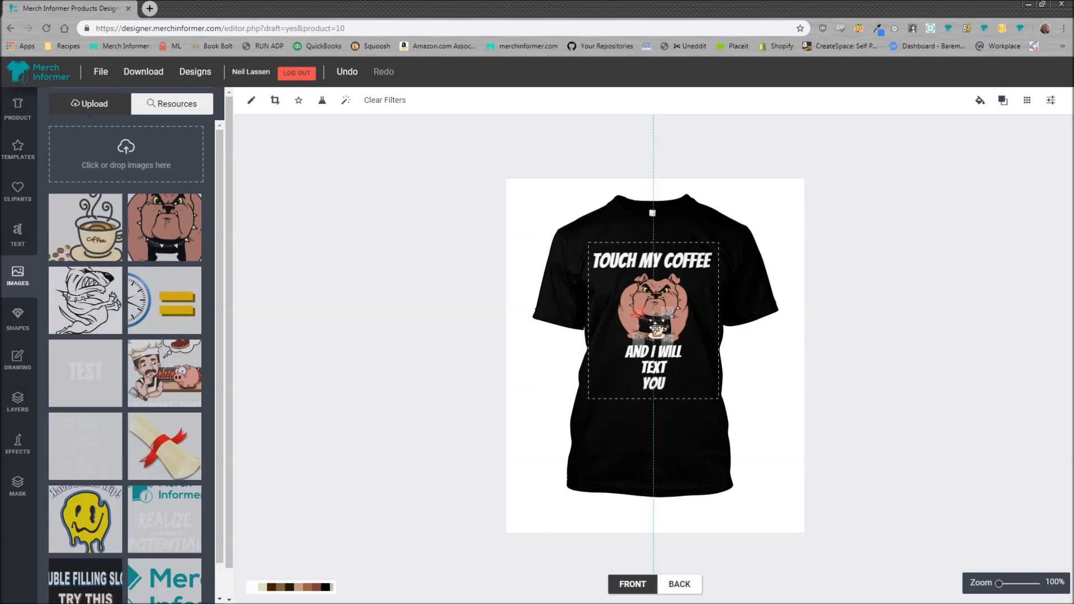
left_click(863, 319)
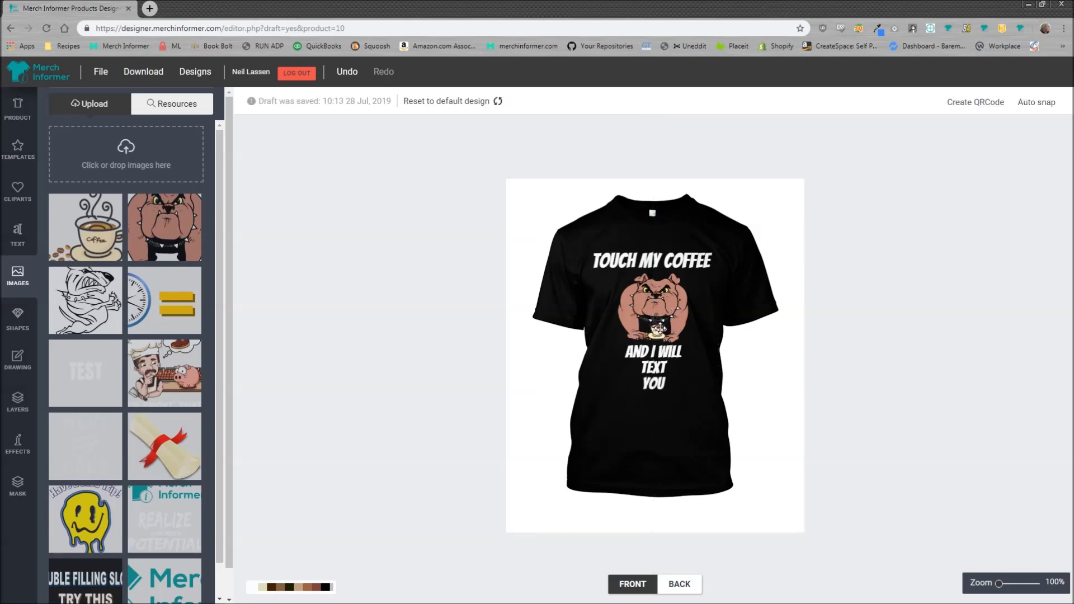
left_click_drag(663, 327, 659, 327)
left_click(874, 321)
Step: Select the AND I WILL / TEXT / YOU text block on the shirt
left_click(657, 369)
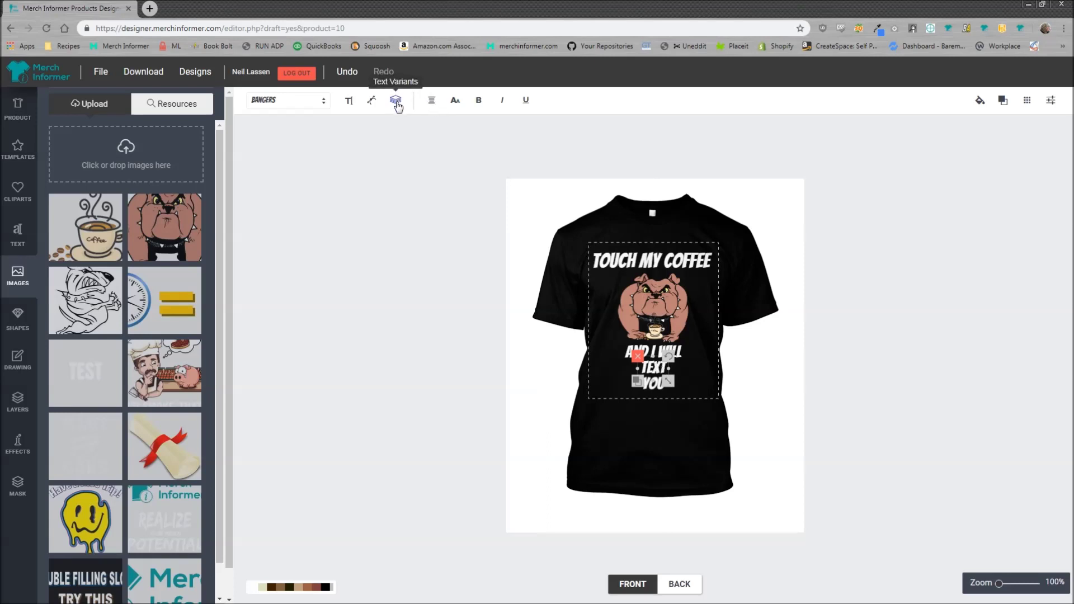
Step: Open Text Variants and position a blank Notepad window over the canvas
left_click(396, 102)
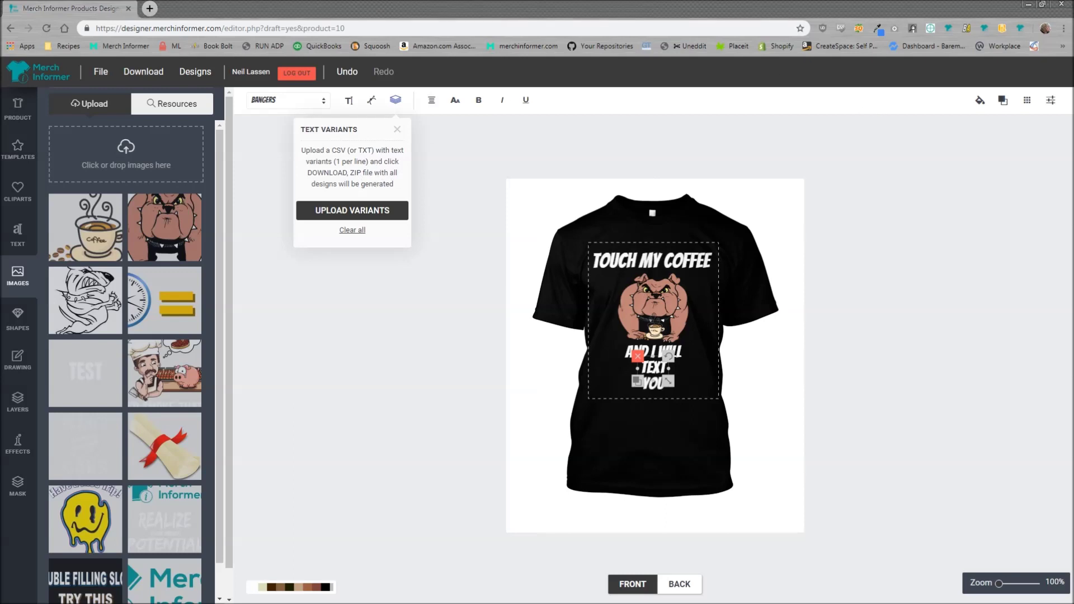
left_click_drag(773, 114, 819, 131)
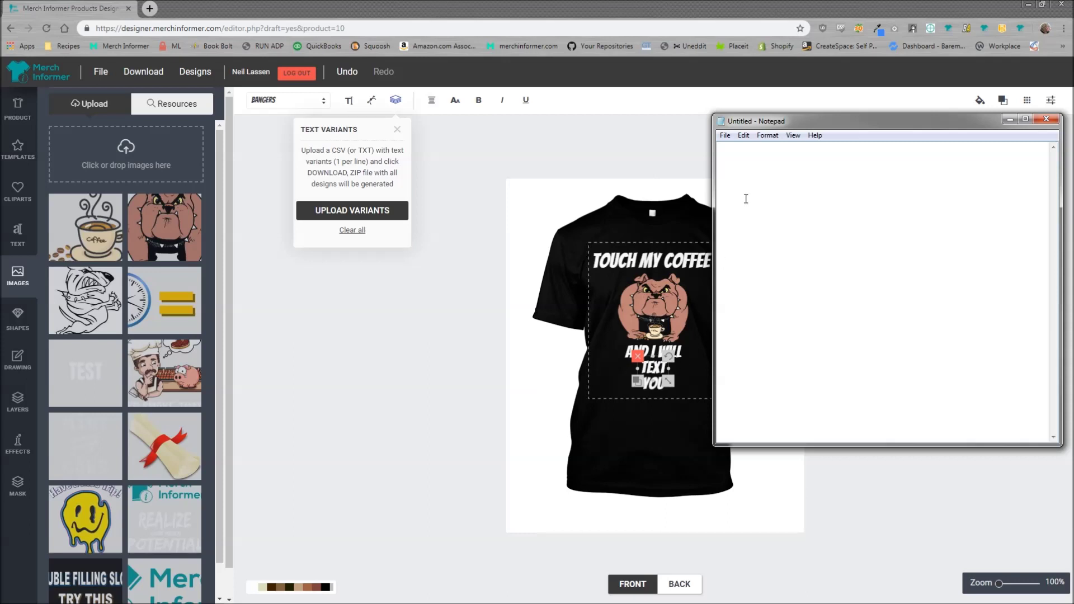
type("Bite")
type("Bat")
Step: Save the Bite, Eat, Devour, Bark At word list as a text file
left_click(724, 135)
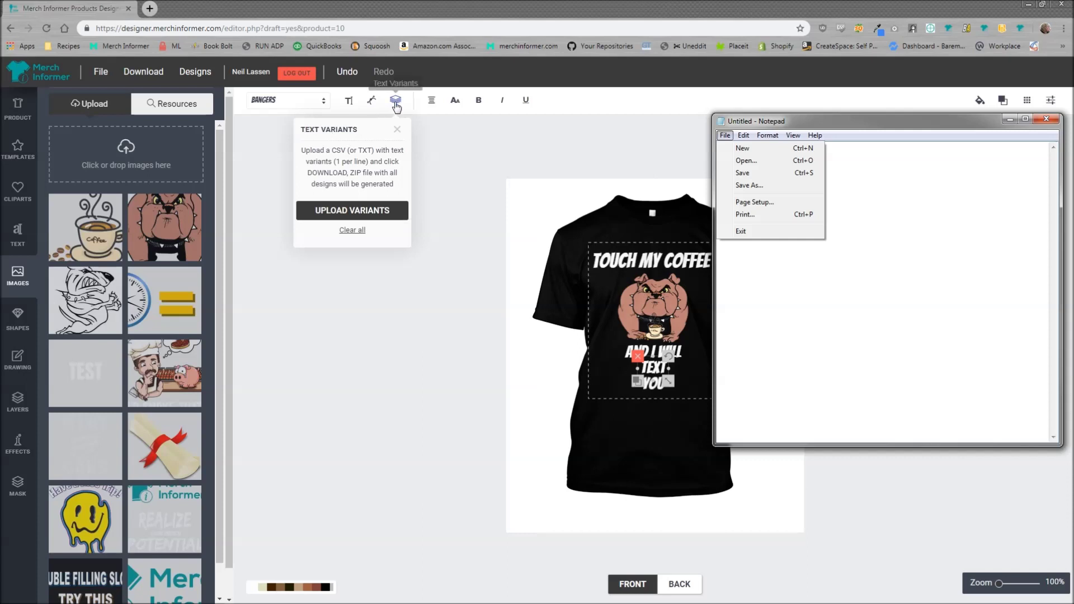
left_click(741, 231)
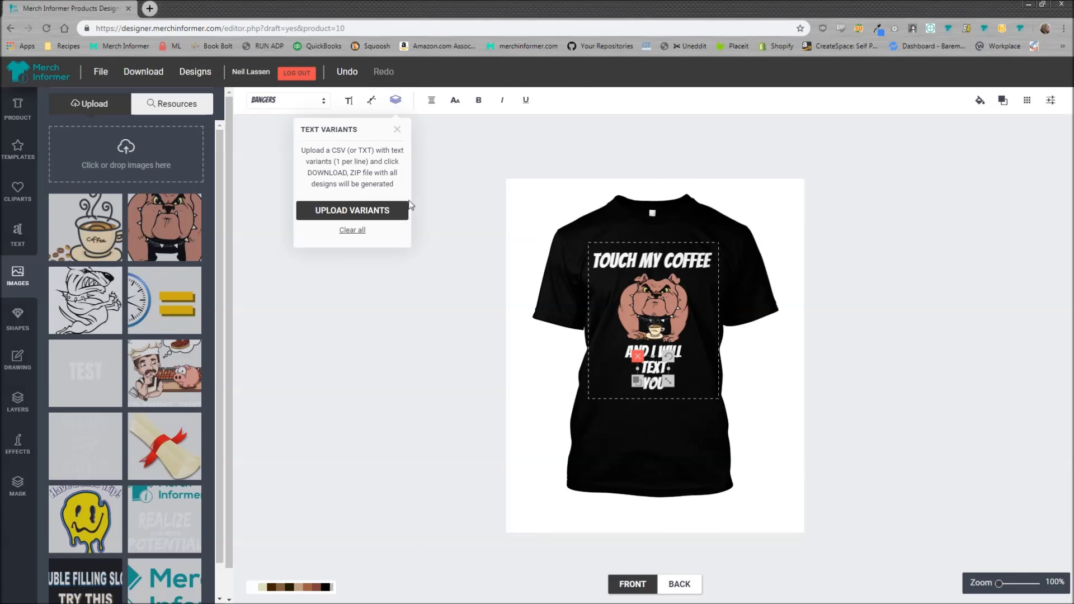
Step: Upload the word list as variants and download all four generated designs
left_click(365, 211)
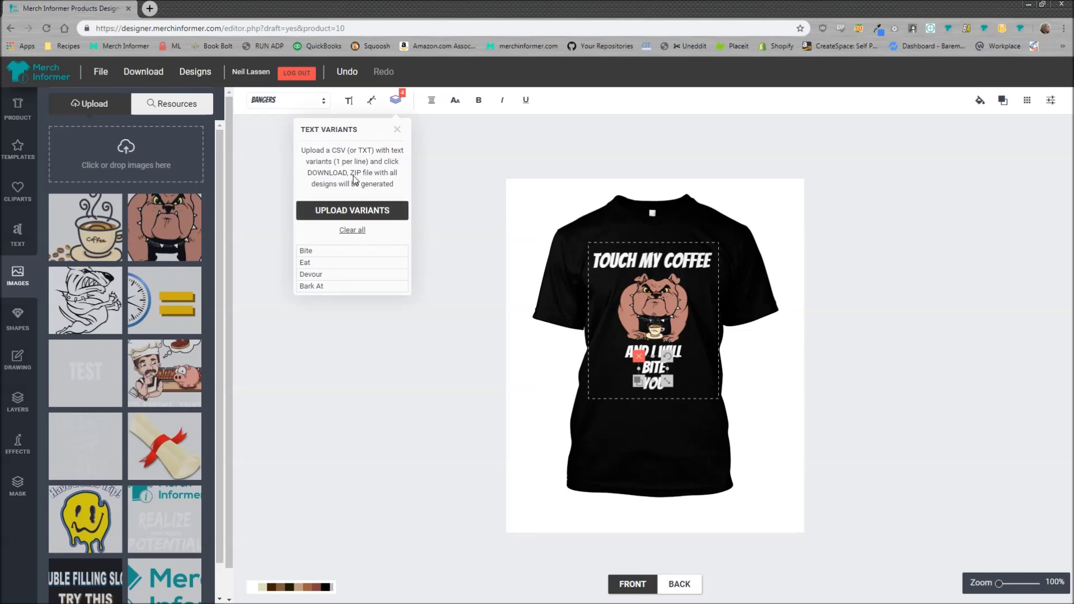
left_click(143, 71)
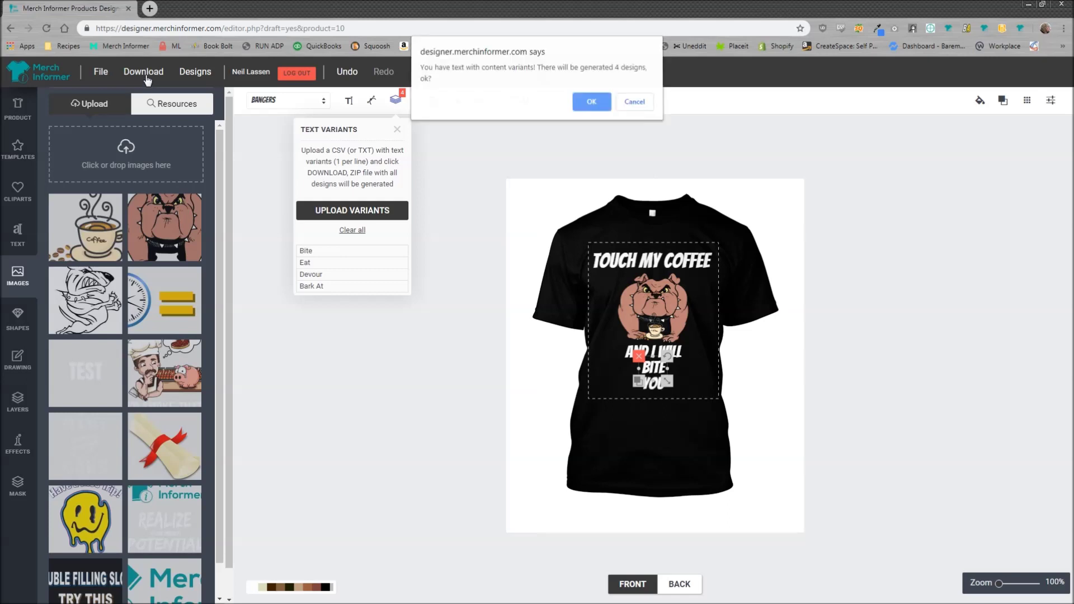
left_click(589, 102)
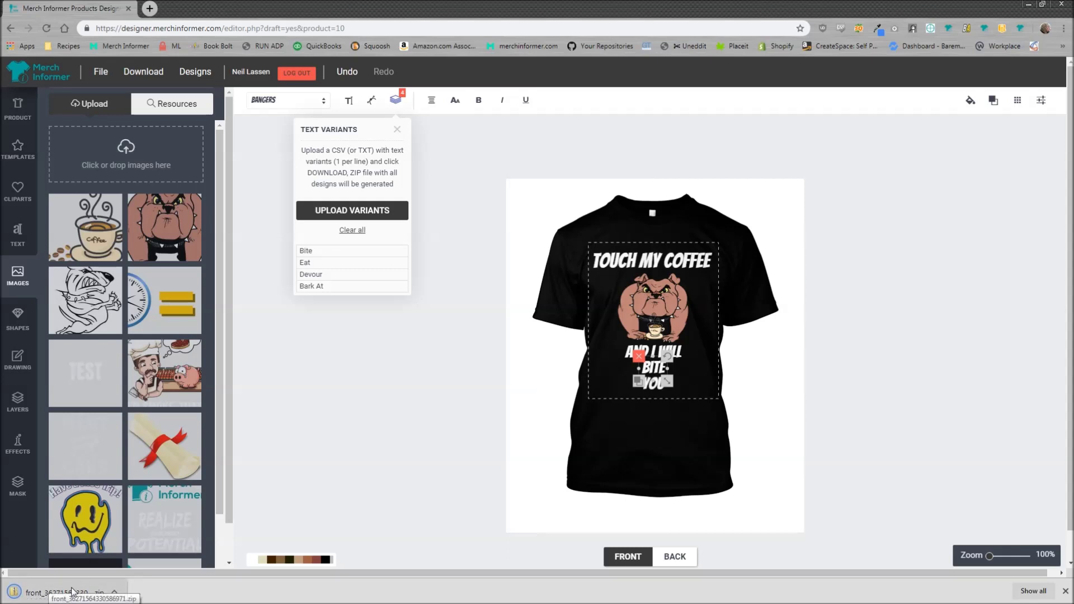
left_click(72, 592)
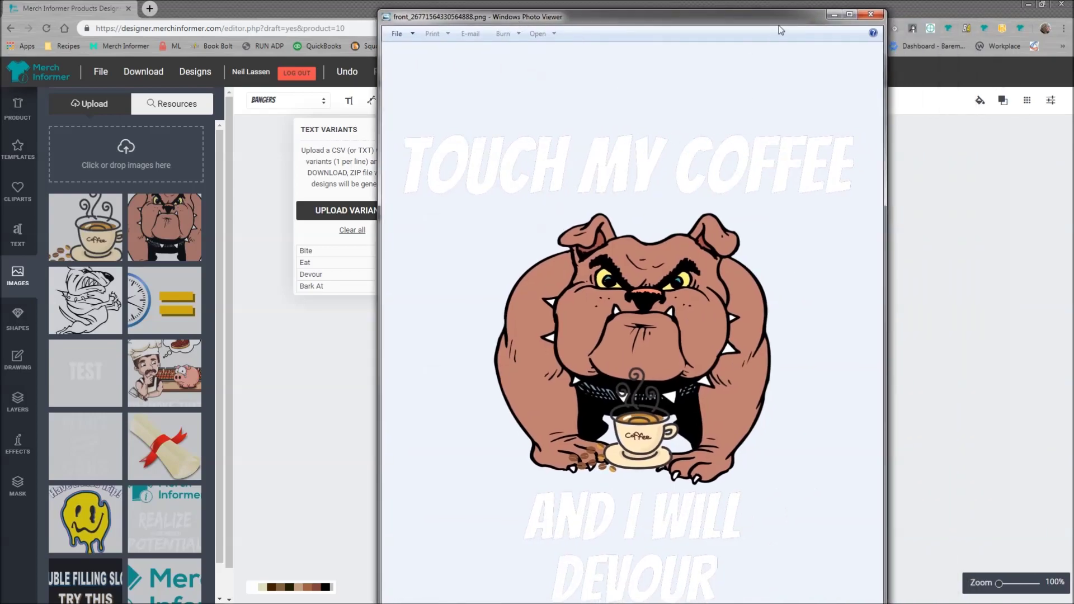
left_click(849, 15)
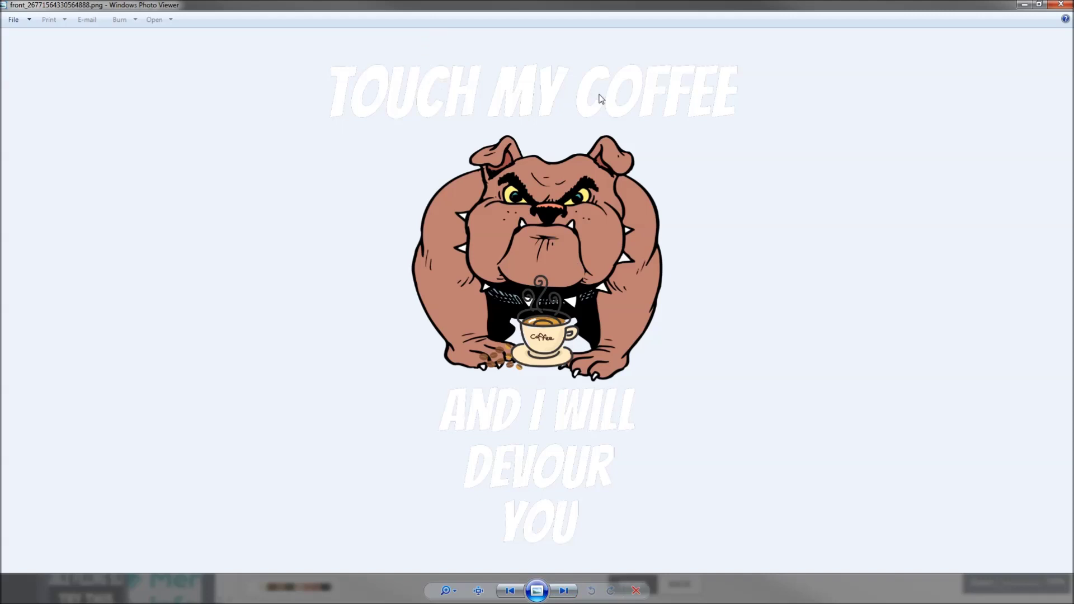
left_click(562, 593)
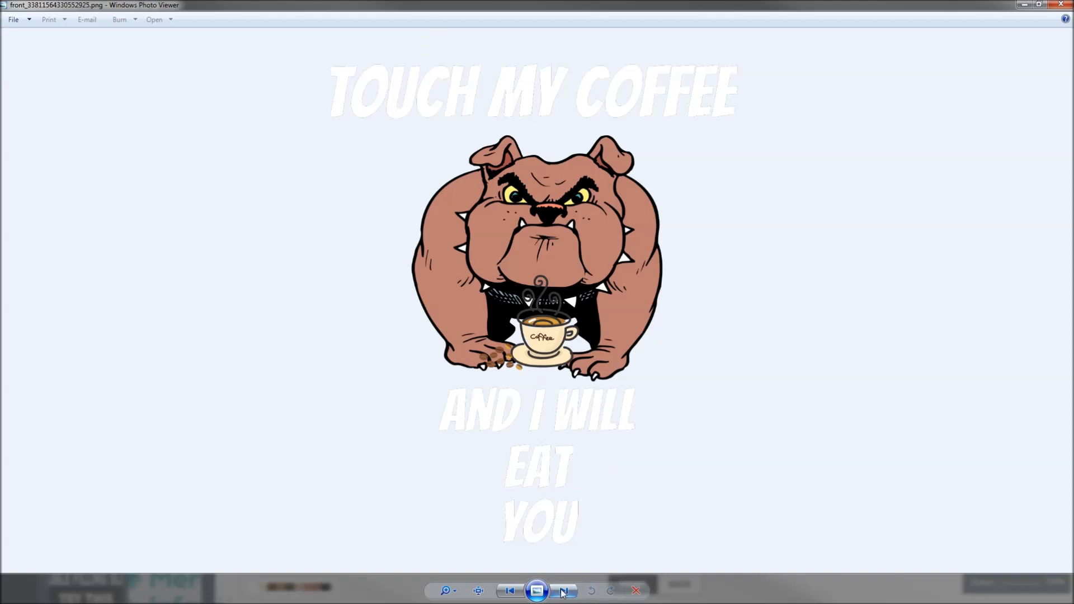
left_click(576, 592)
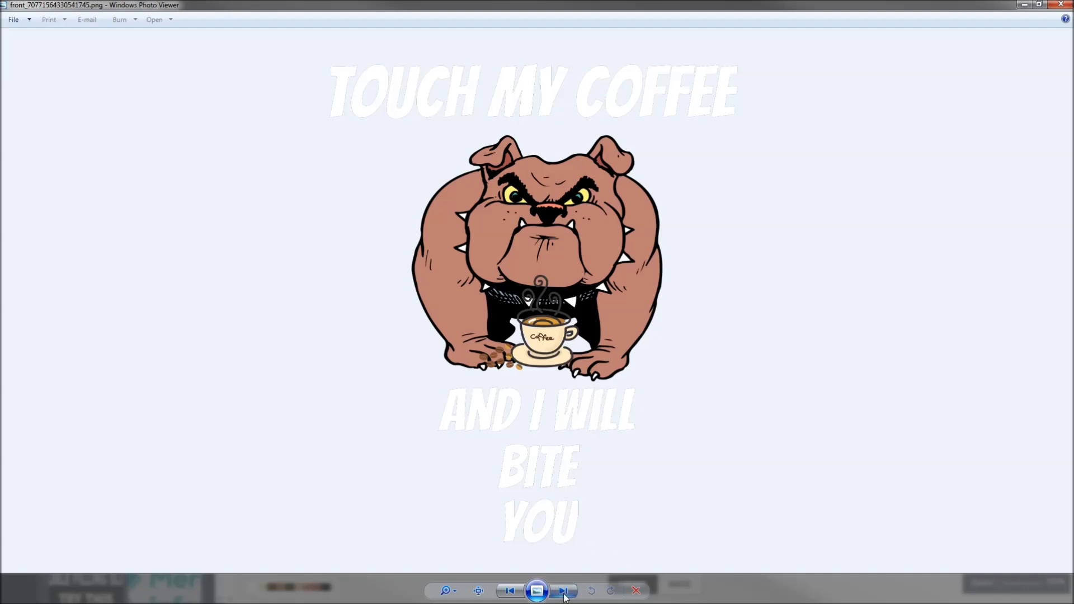
left_click(564, 591)
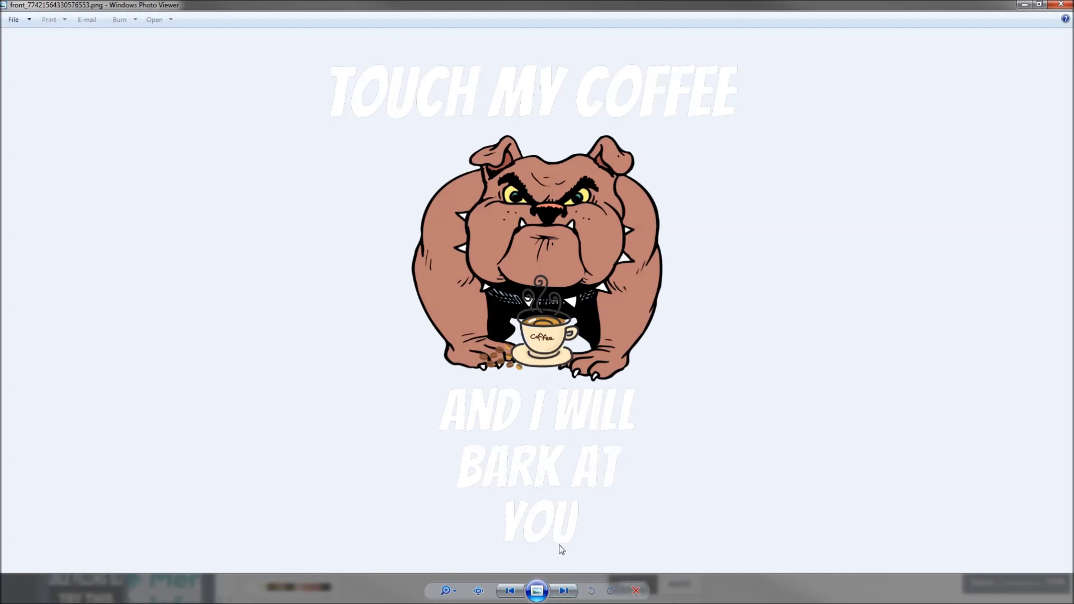
left_click(1060, 5)
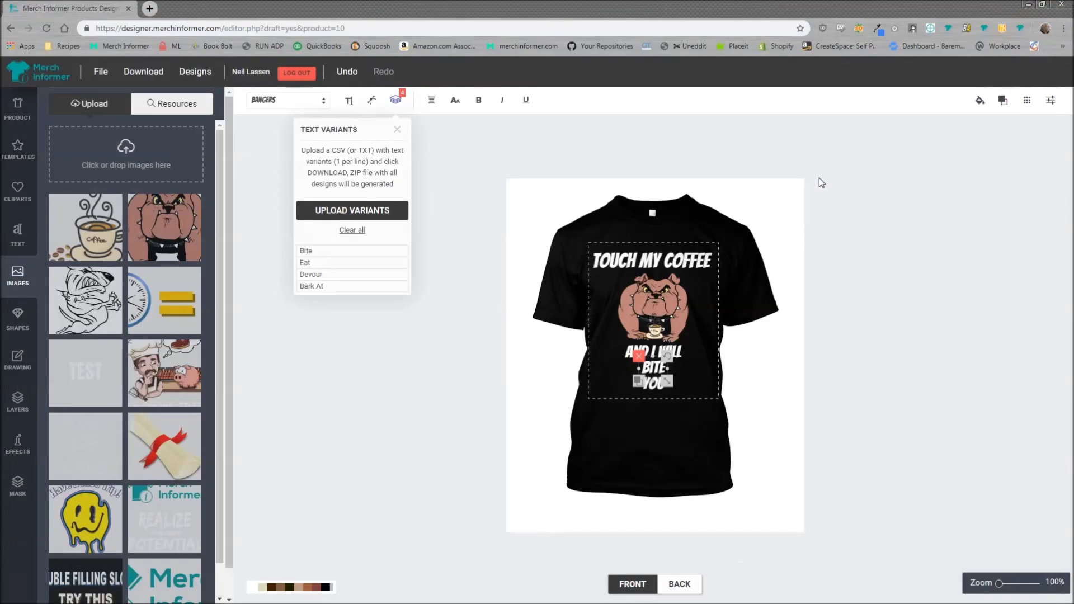